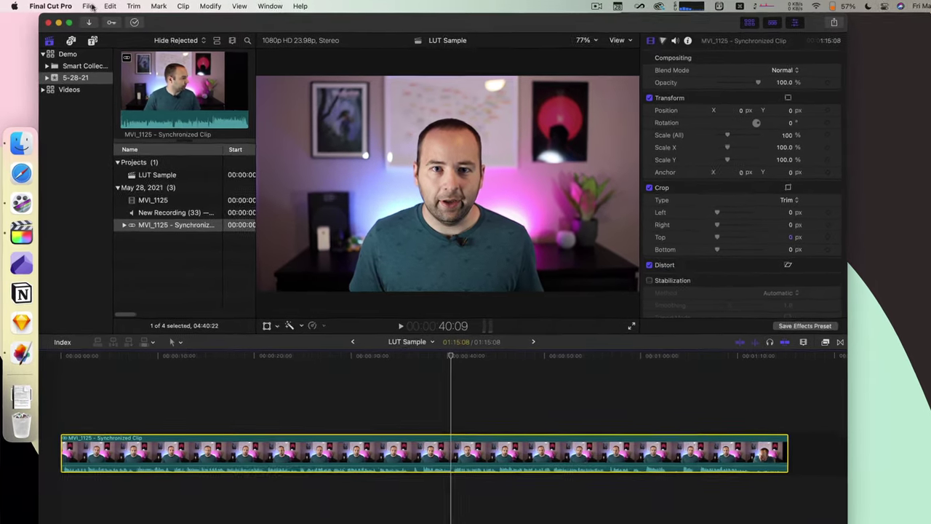
Look over the share destination settings from the Share menu, then close them
left_click(83, 6)
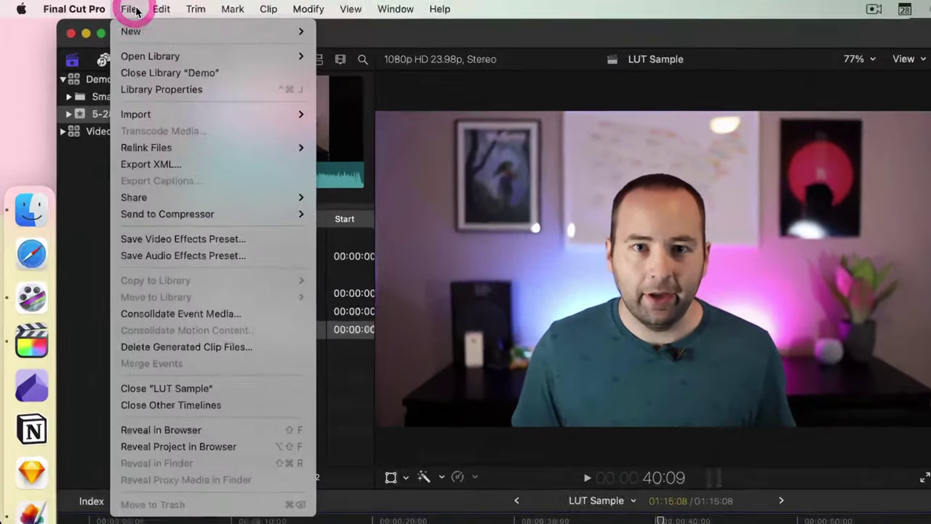
mouse_move(146, 132)
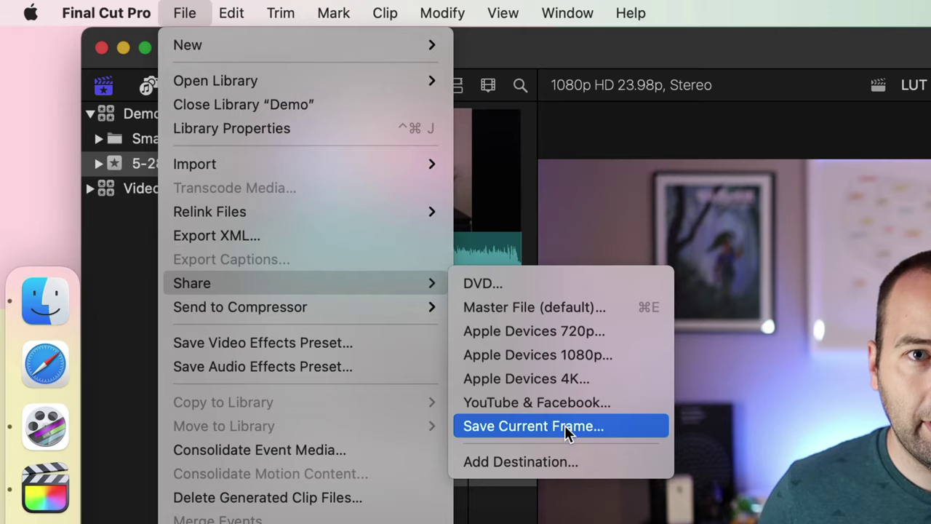
left_click(550, 462)
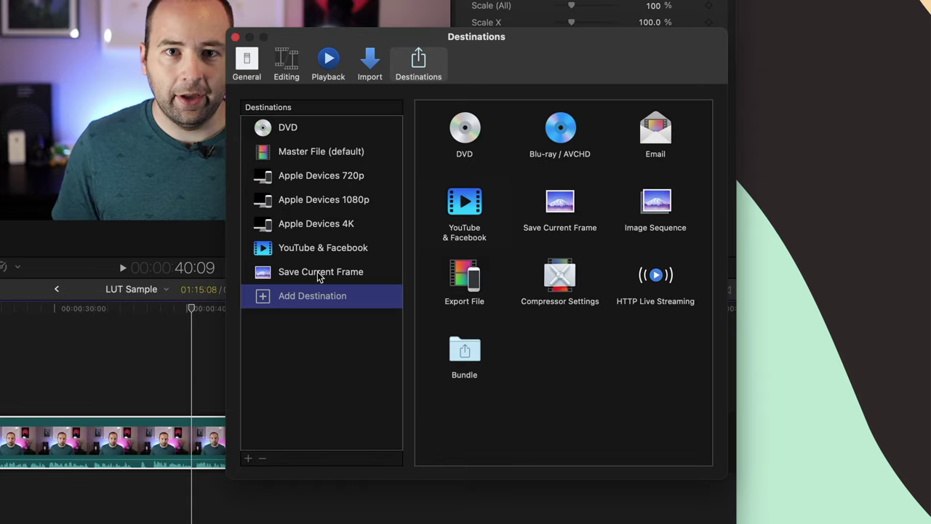
left_click(234, 37)
Save the current frame as the still LUT Sample.tiff on the Desktop
left_click(120, 8)
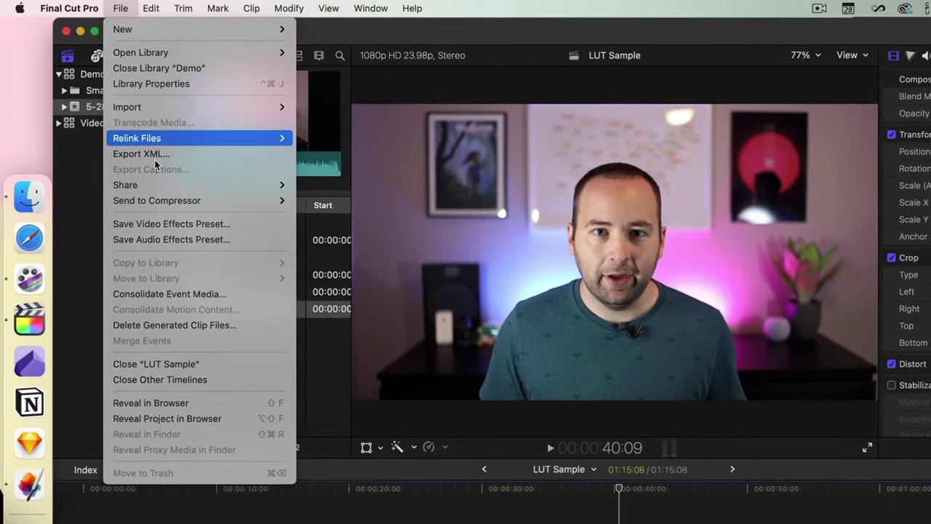
mouse_move(182, 187)
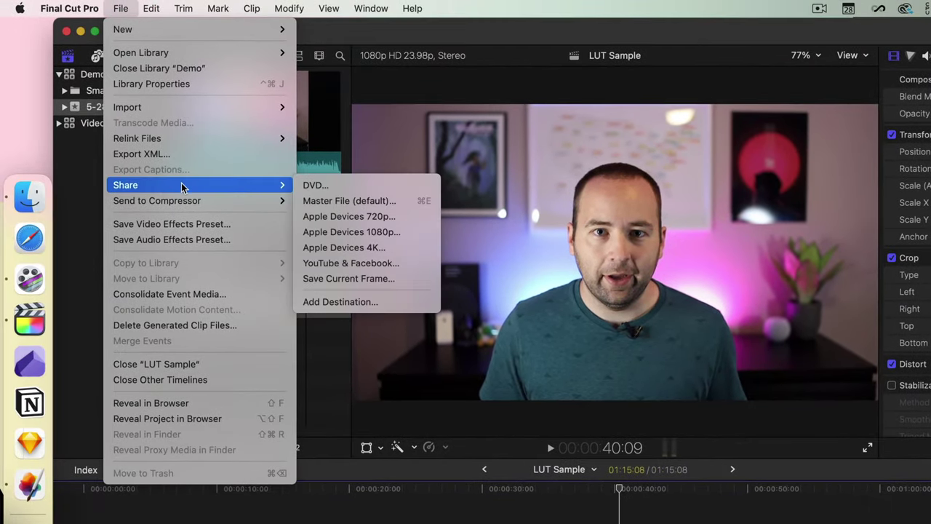
left_click(383, 273)
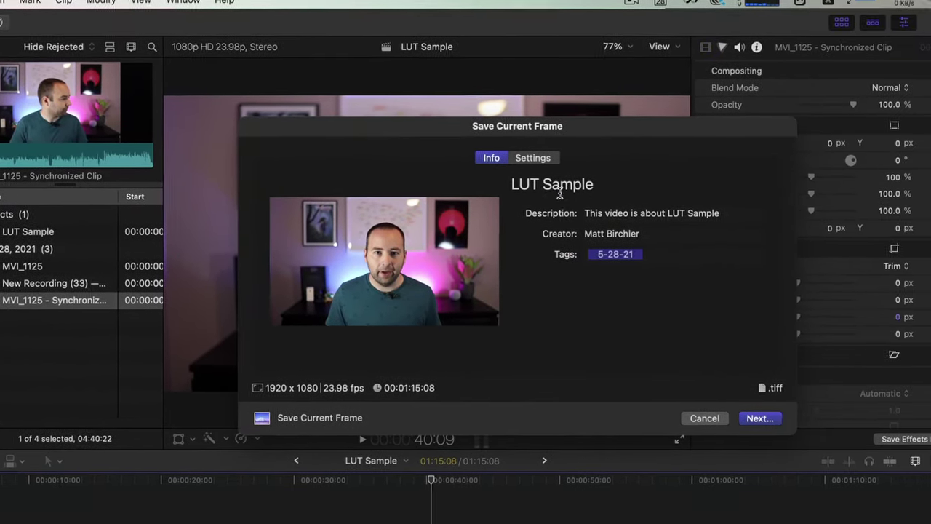
double_click(755, 193)
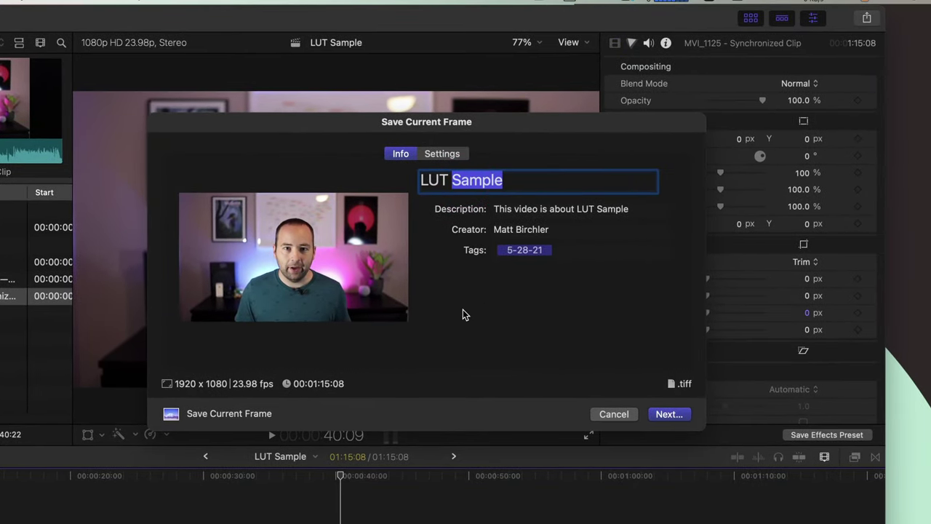
left_click(463, 309)
left_click(671, 414)
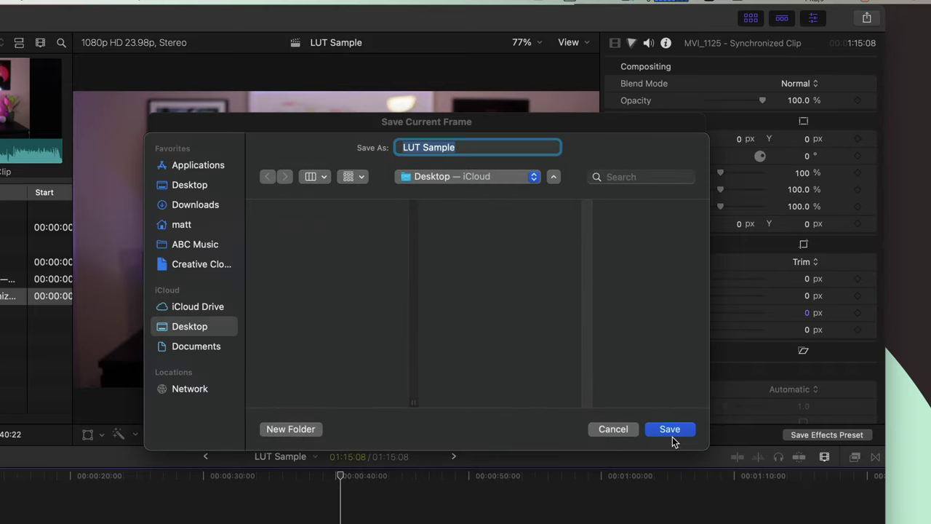
left_click(669, 428)
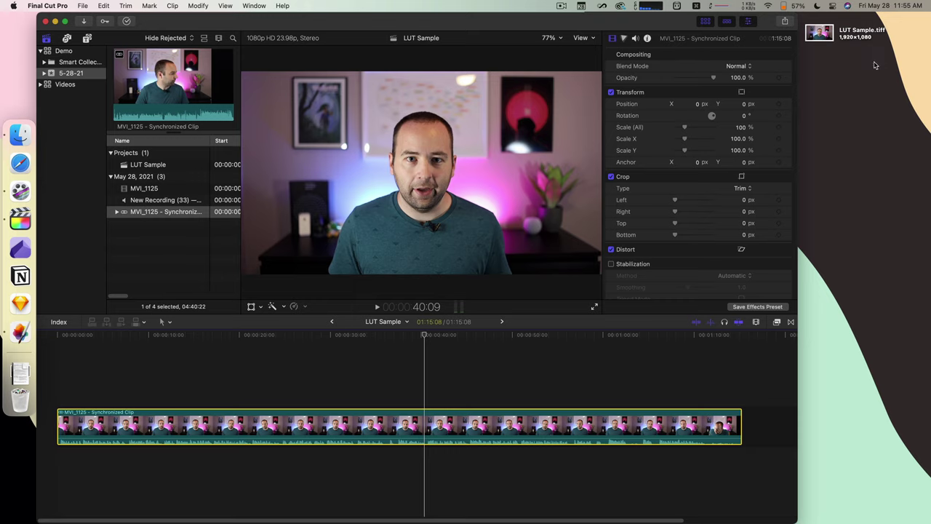
Open LUT Sample.tiff in Pixelmator Pro and apply the first Cinematic preset
left_click_drag(819, 33, 21, 332)
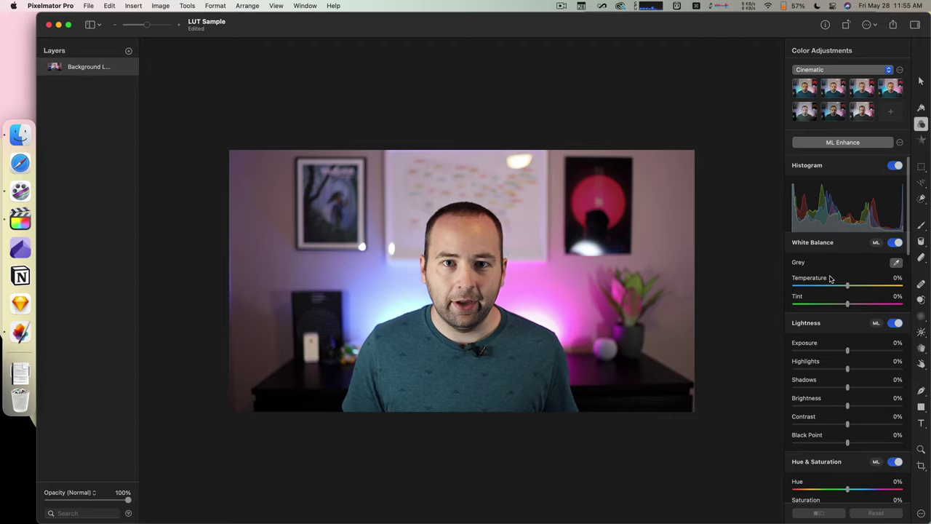
scroll(829, 279, "down", 5)
scroll(829, 279, "up", 5)
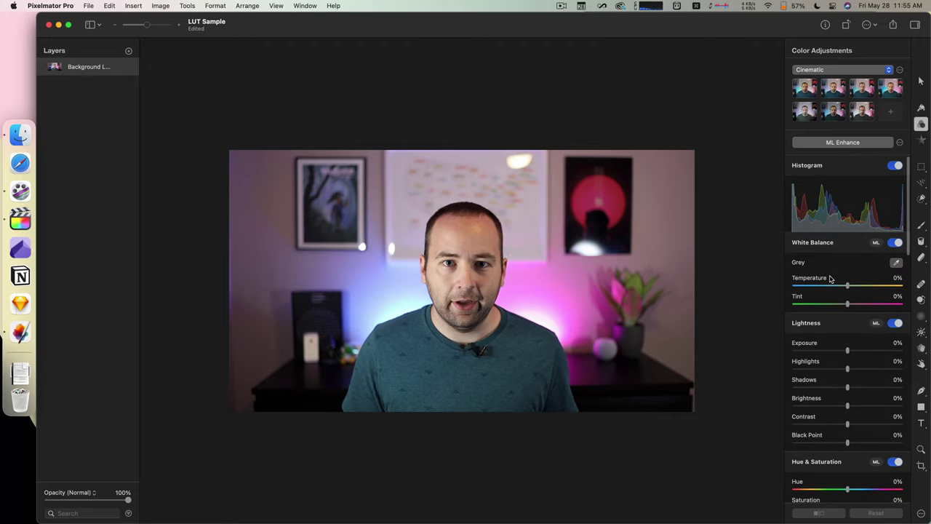
left_click(804, 88)
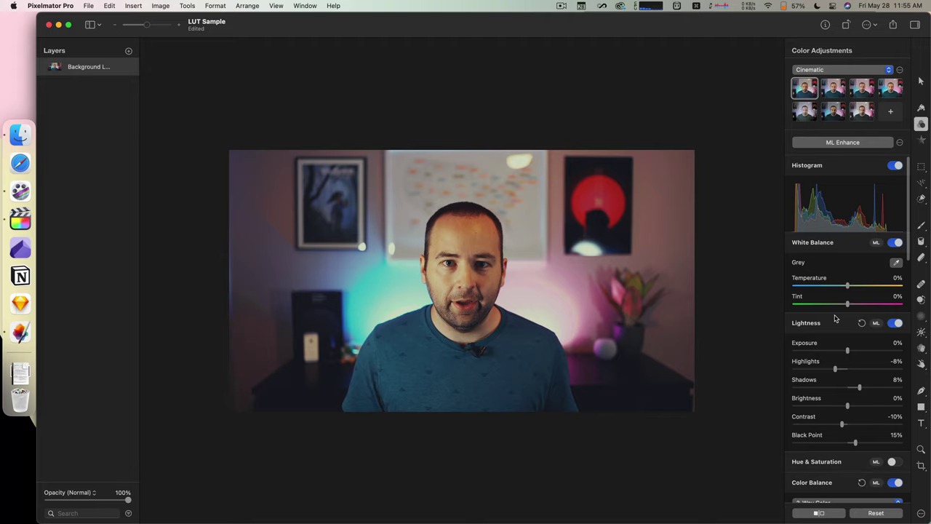
Reset the preset's Curves and Selective Color adjustments, keeping exposure at 19%
scroll(835, 317, "down", 10)
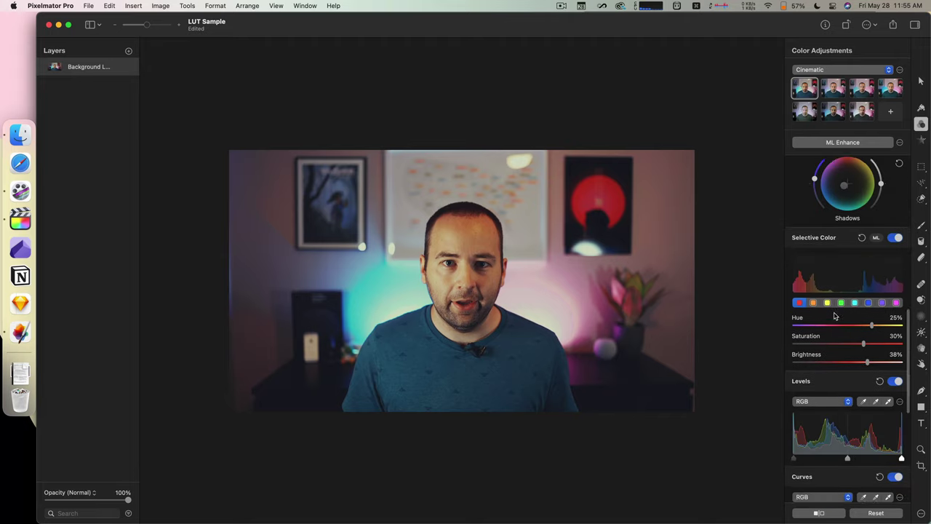
scroll(835, 317, "down", 1)
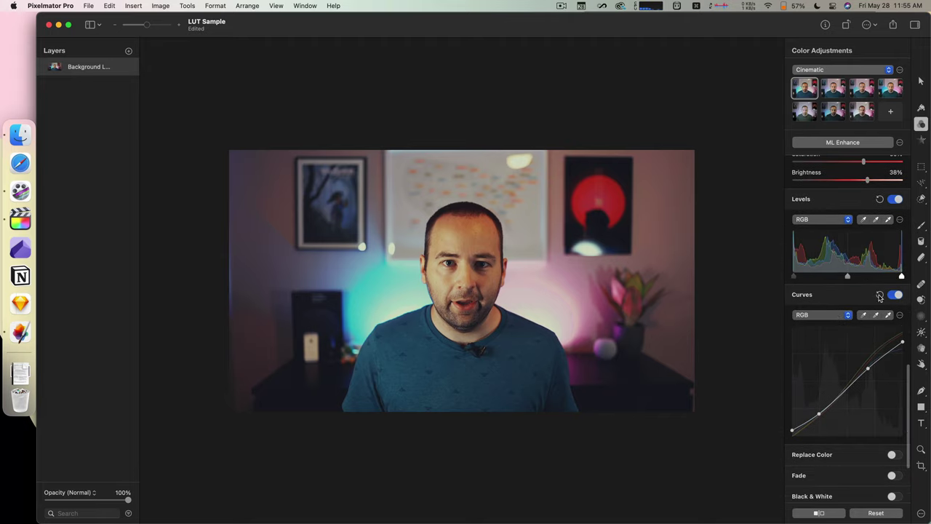
left_click(880, 295)
scroll(878, 297, "up", 5)
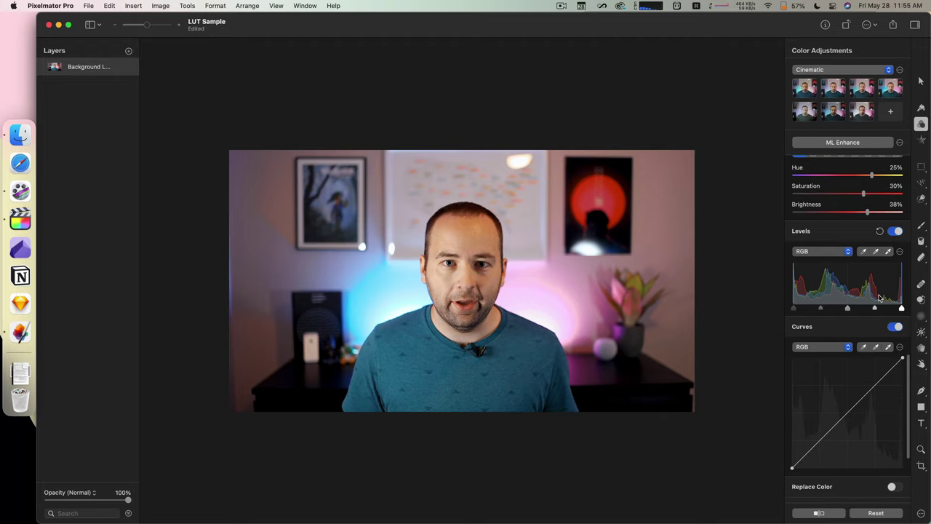
scroll(879, 297, "up", 3)
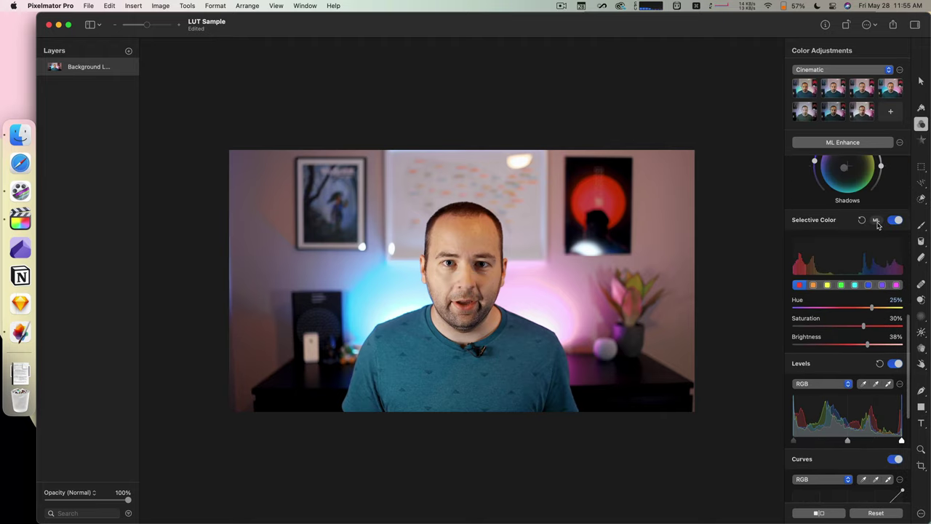
left_click(861, 220)
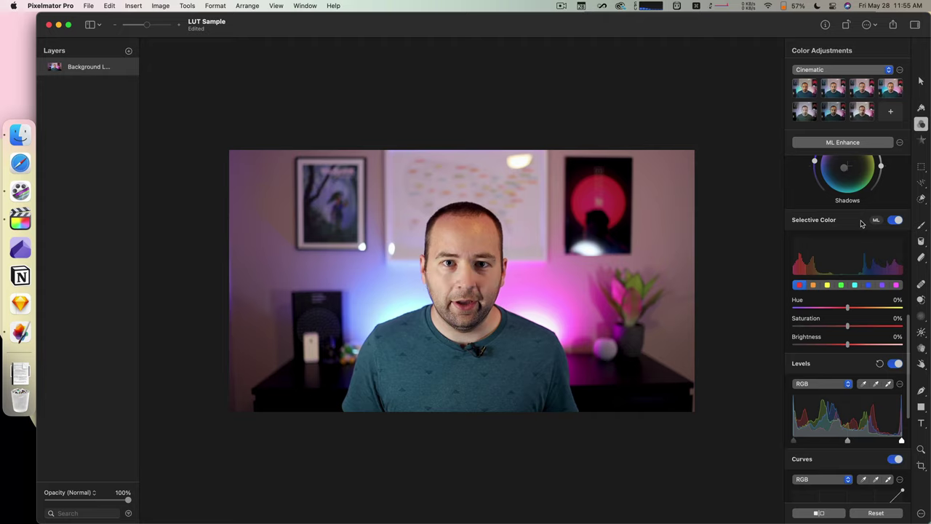
key("super+z")
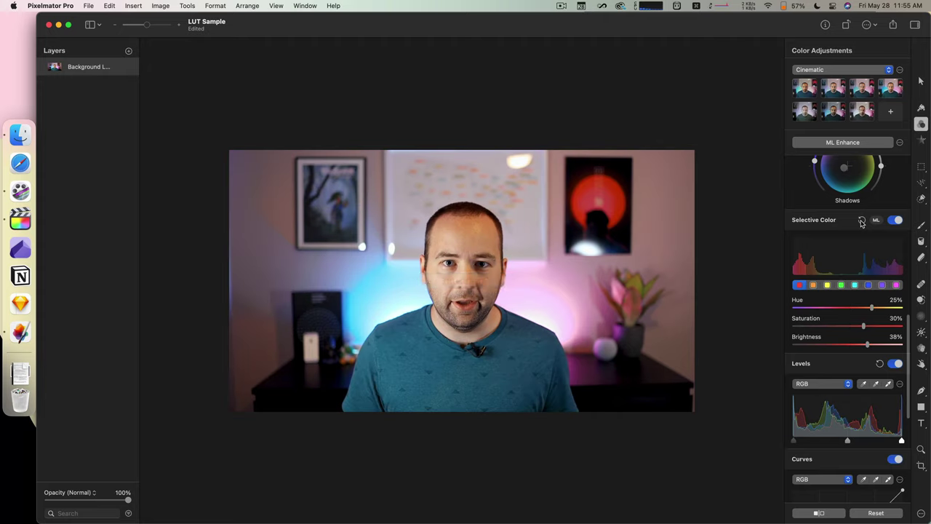
key("super+shift+z")
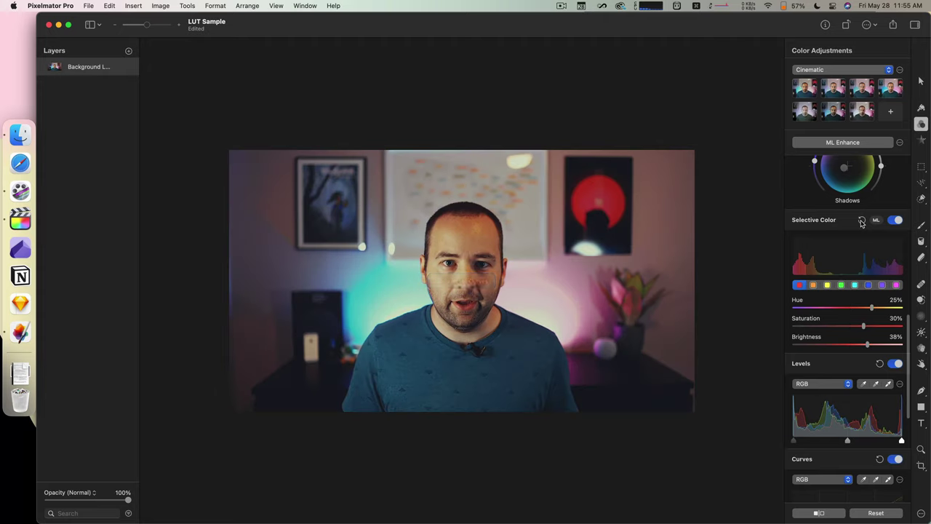
scroll(798, 311, "up", 5)
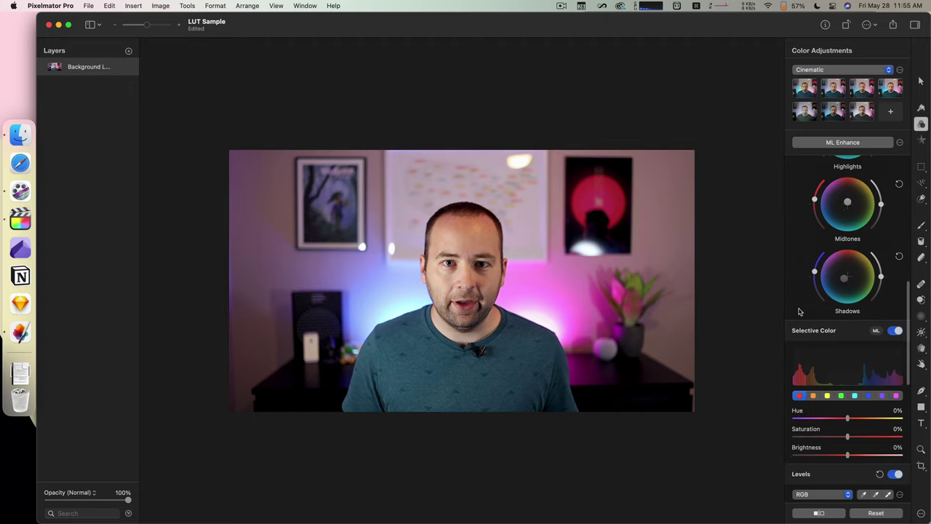
scroll(798, 311, "up", 6)
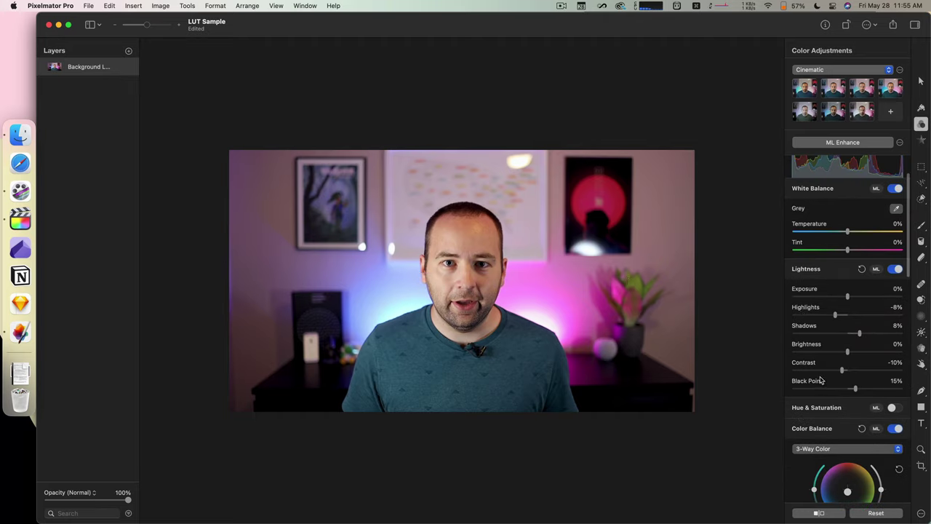
scroll(829, 327, "down", 1)
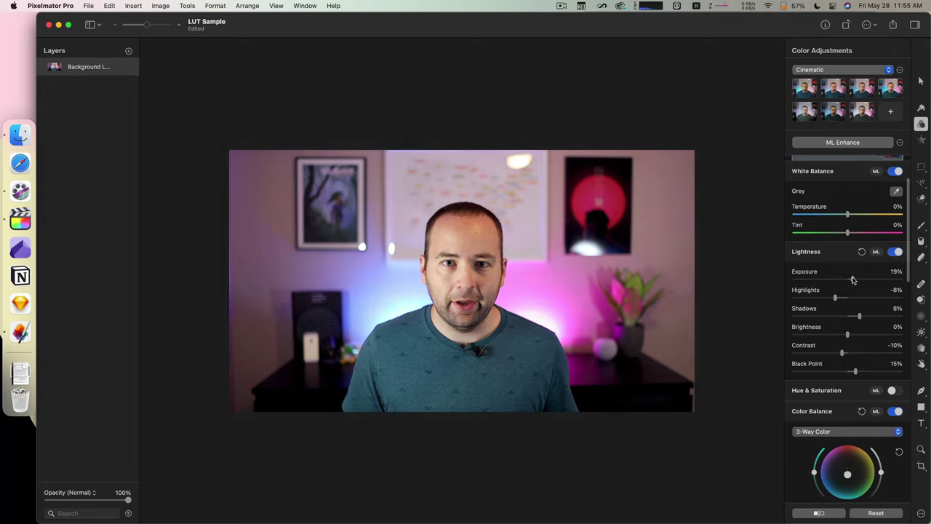
Enable Hue & Saturation with hue at 0% and saturation 11%, then compare to the original
left_click(819, 514)
scroll(833, 353, "down", 2)
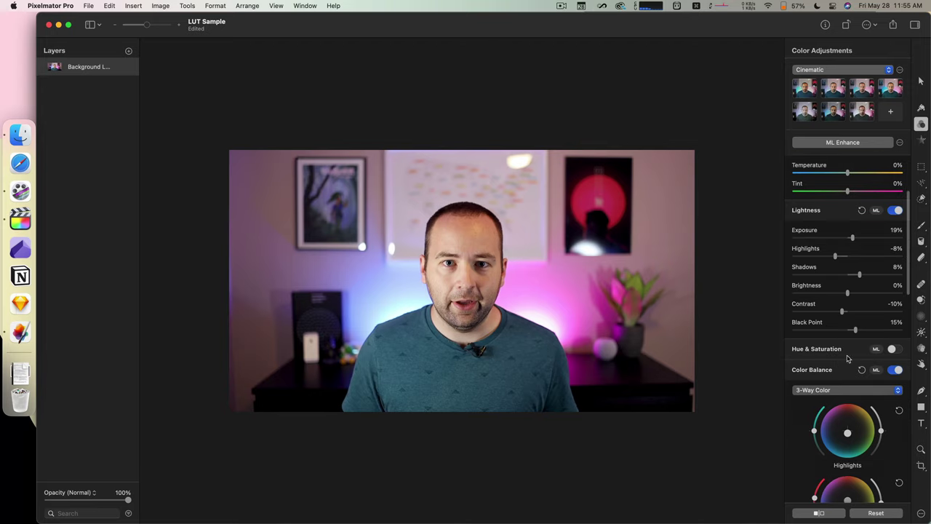
left_click(892, 349)
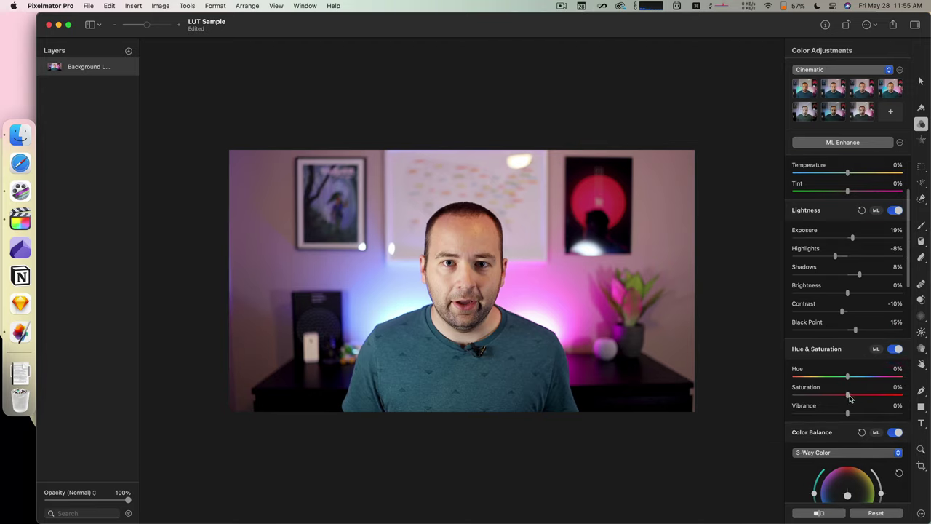
left_click_drag(848, 396, 856, 396)
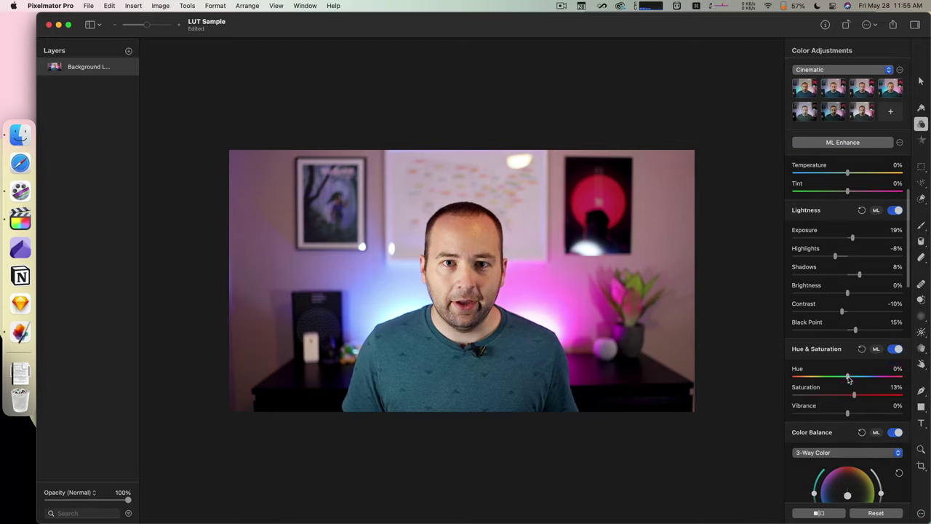
left_click_drag(848, 377, 847, 380)
double_click(847, 378)
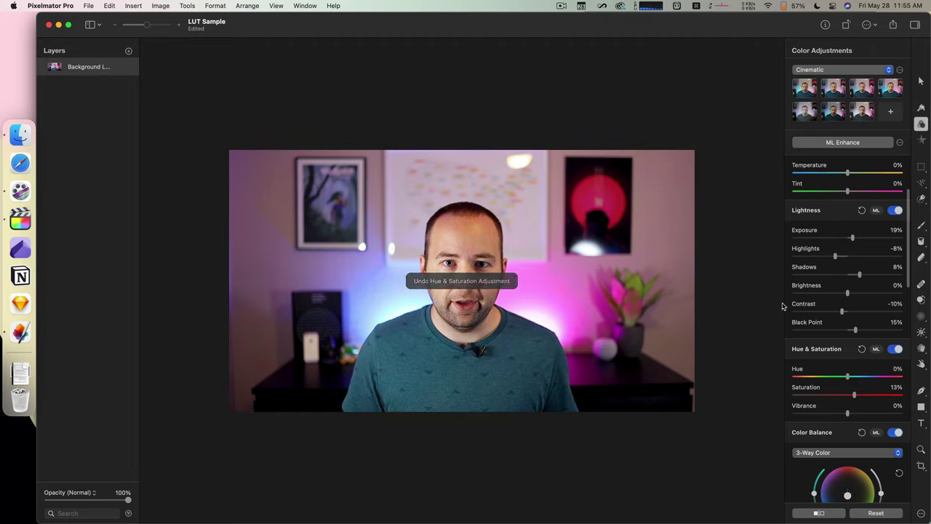
left_click(853, 393)
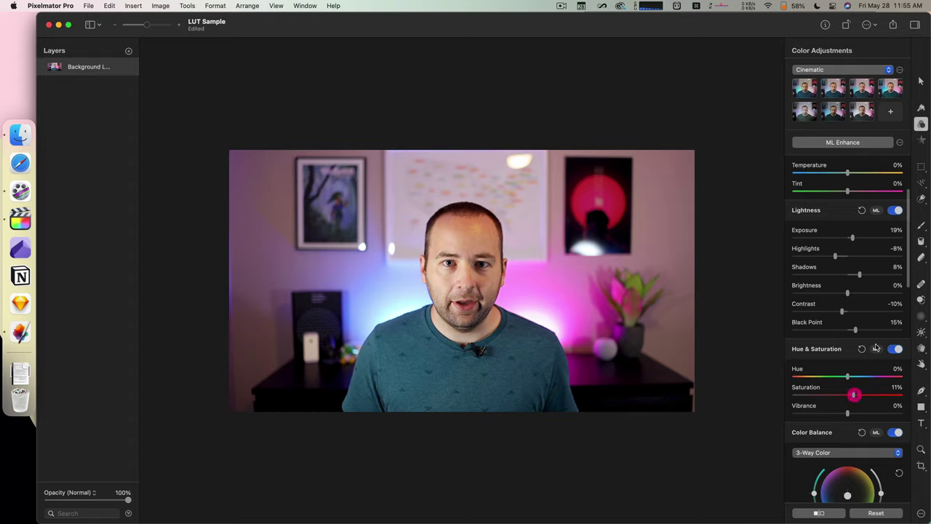
left_click(818, 514)
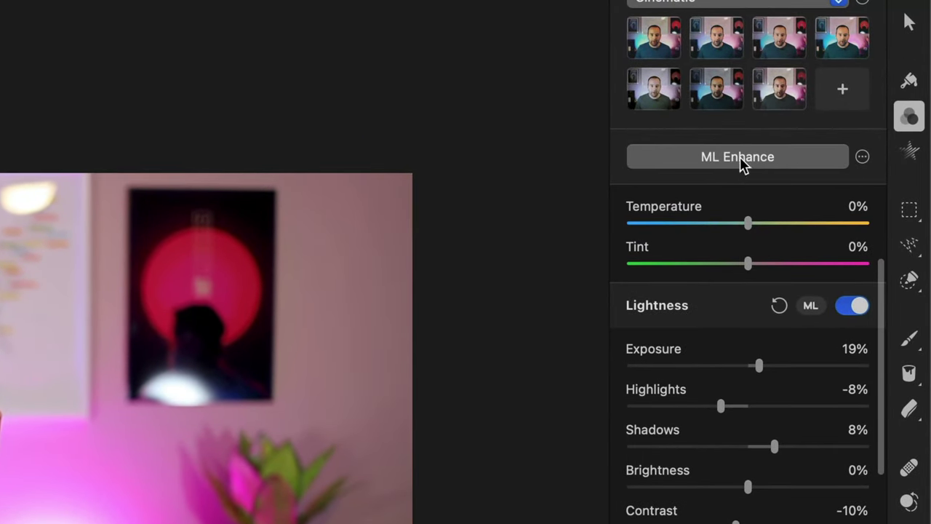
Export the colour adjustments as the LUT Default ABC Look.cube to the Desktop
left_click(861, 157)
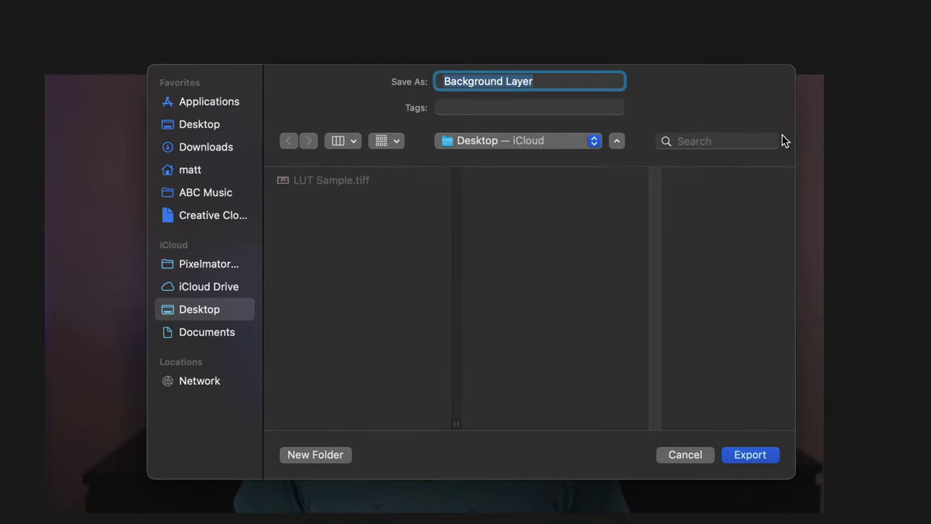
type("Defau")
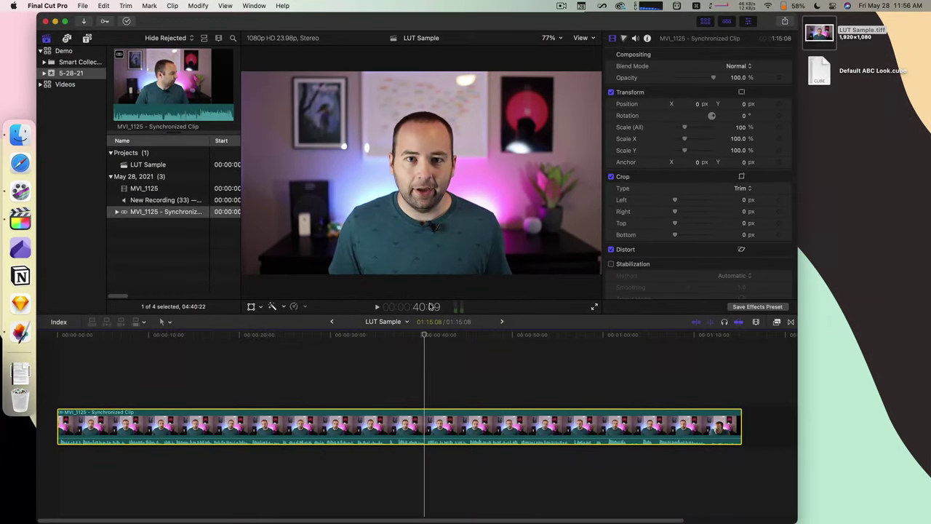
Find the Custom LUT effect by searching 'lut' and apply it to the MVI_1125 clip
left_click(776, 324)
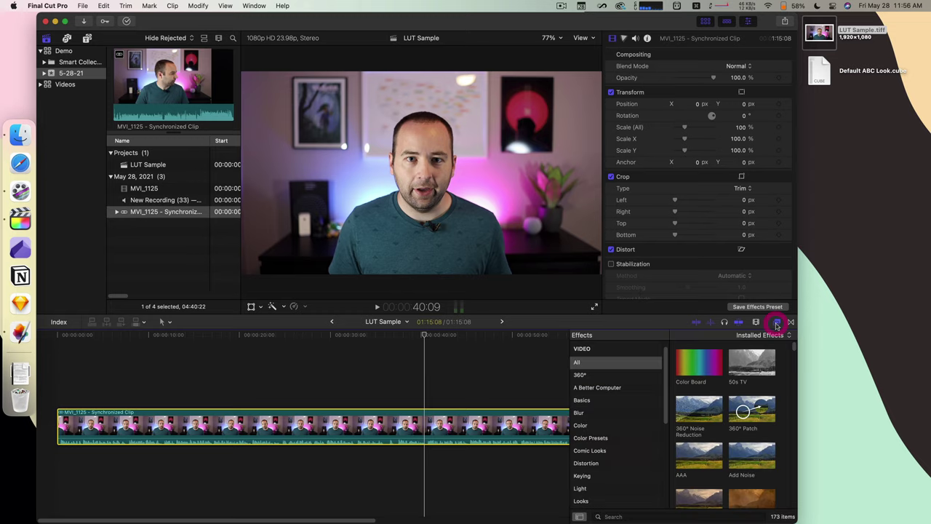
left_click(634, 515)
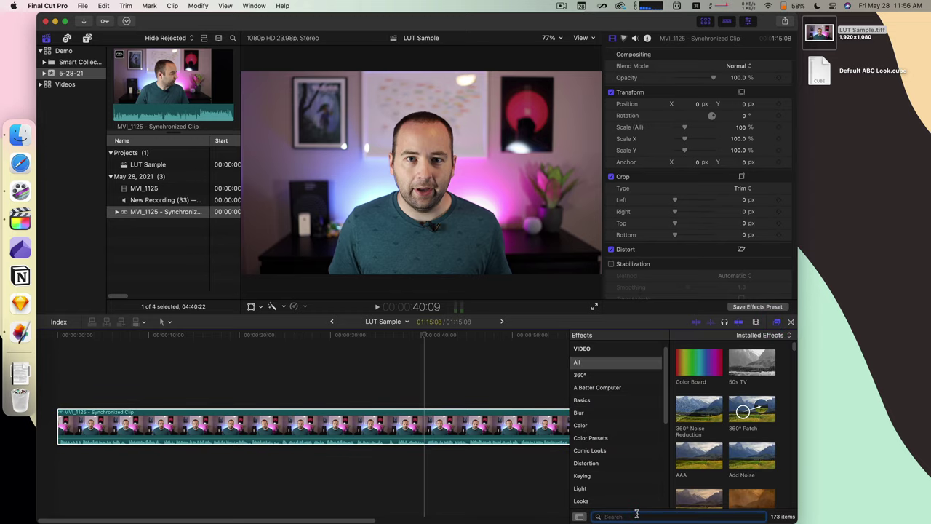
type("lut")
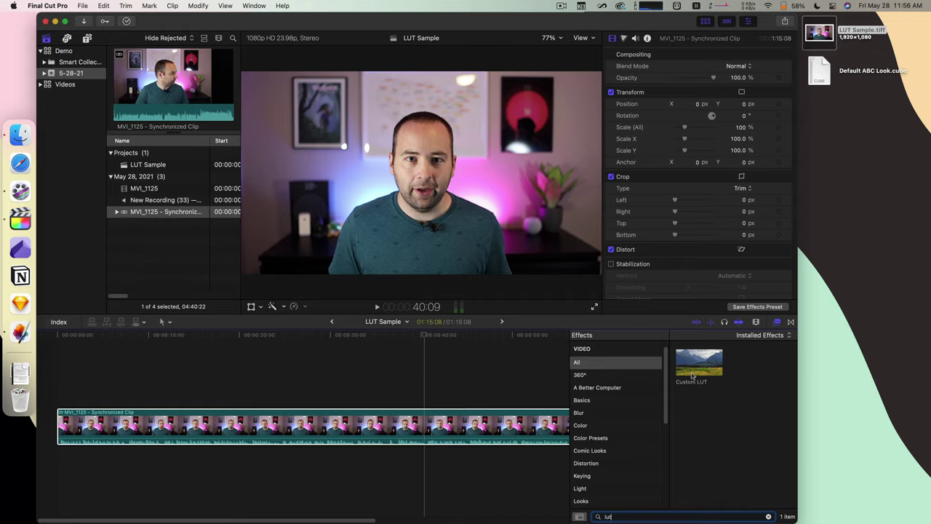
left_click_drag(692, 367, 489, 425)
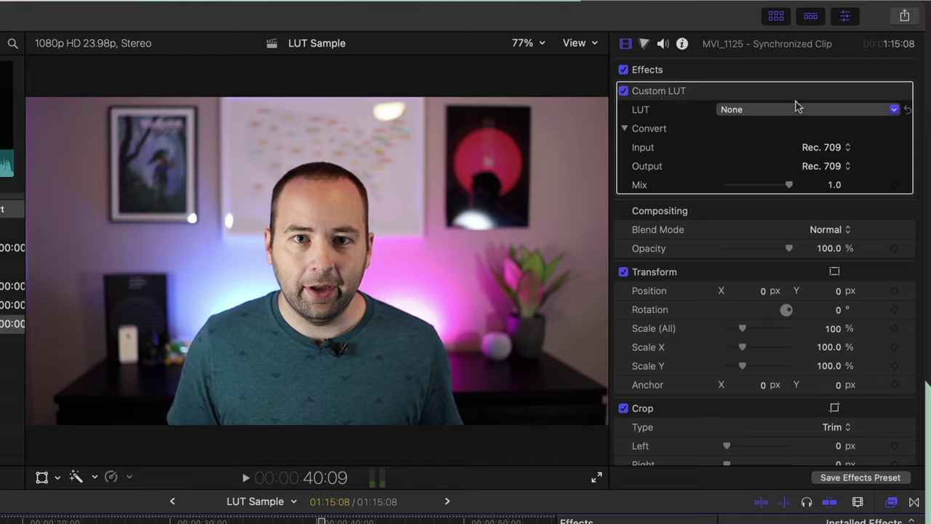
Load Default ABC Look.cube into the Custom LUT effect and toggle it off and on to compare
left_click(751, 110)
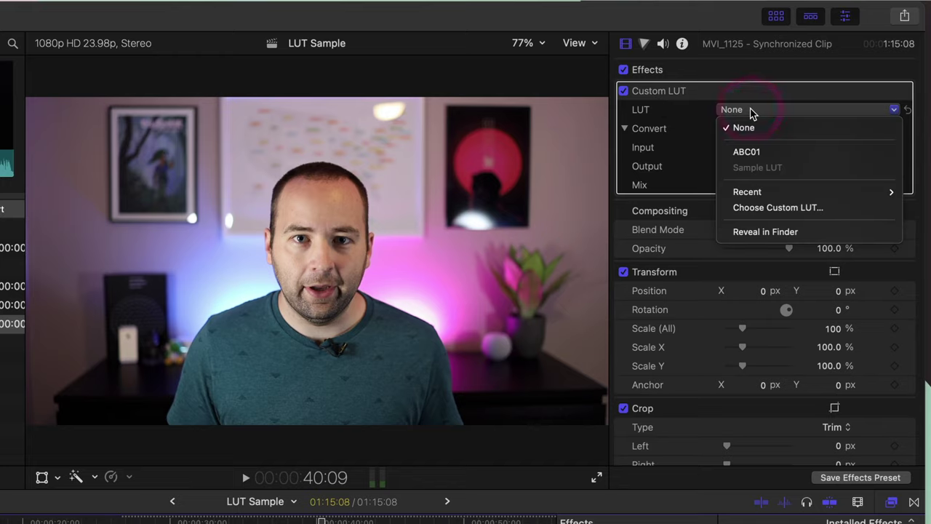
left_click(787, 208)
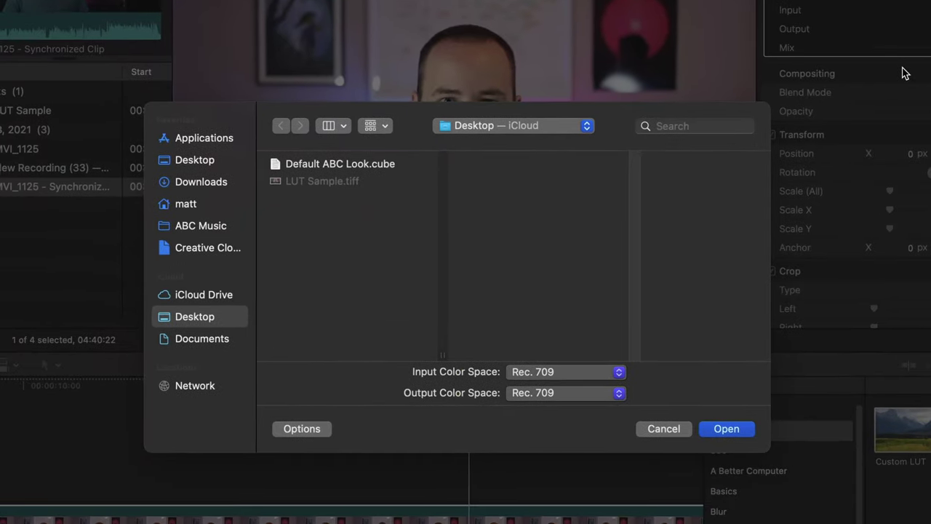
left_click(327, 162)
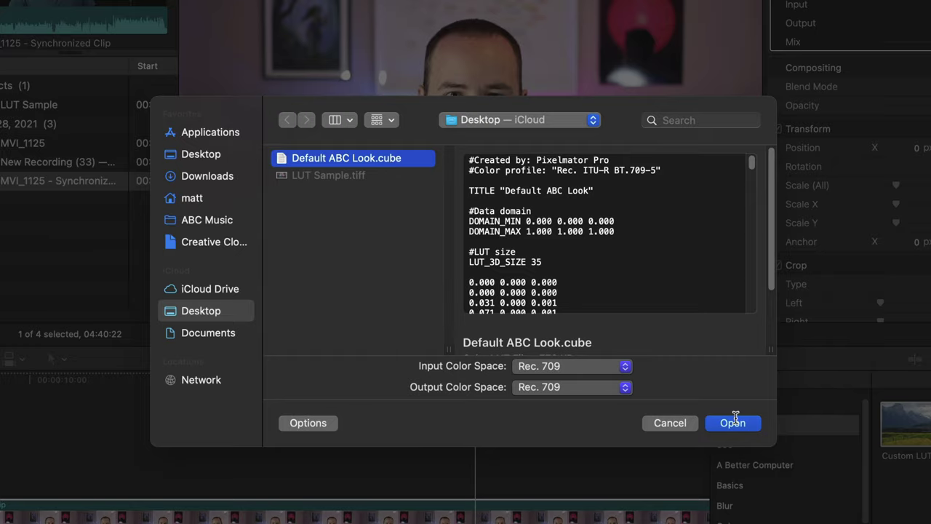
left_click(735, 421)
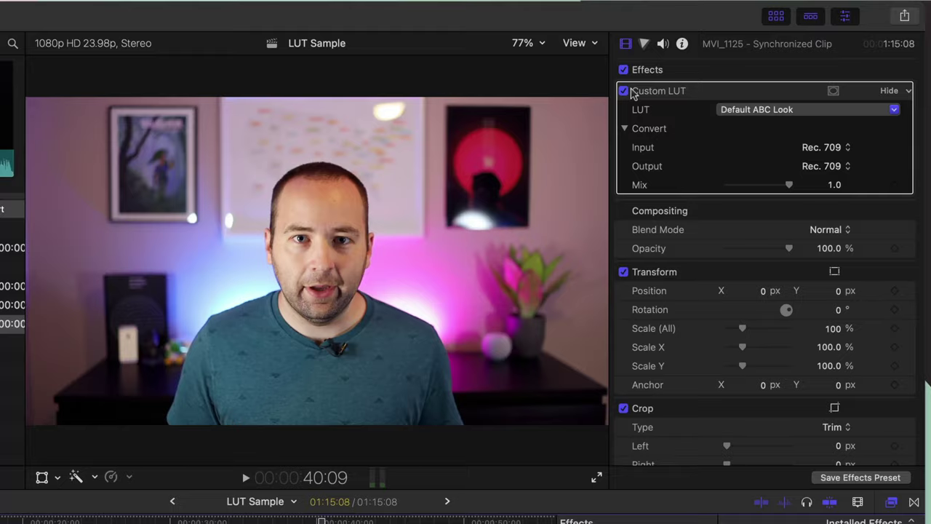
left_click(622, 90)
left_click(622, 90)
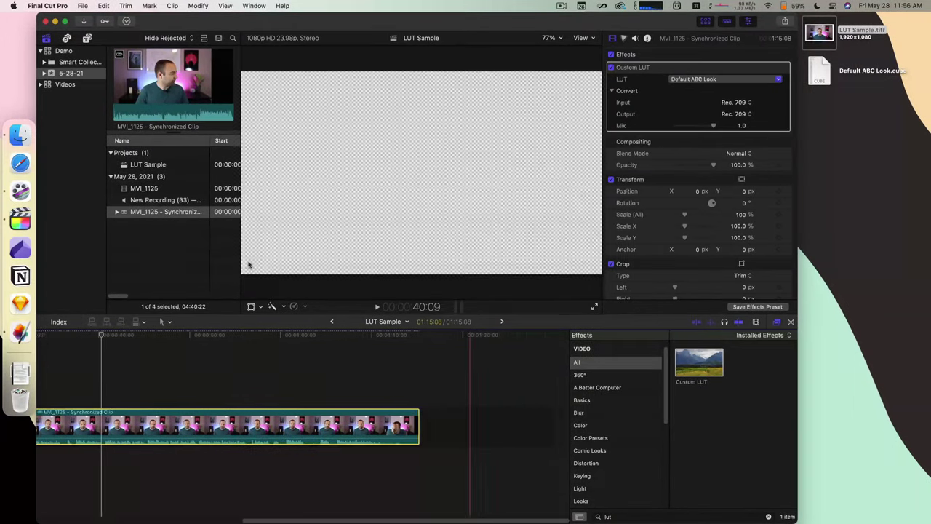
Append MVI_1125 to the timeline end and give it a Custom LUT set to Default ABC Look
left_click_drag(172, 87, 484, 421)
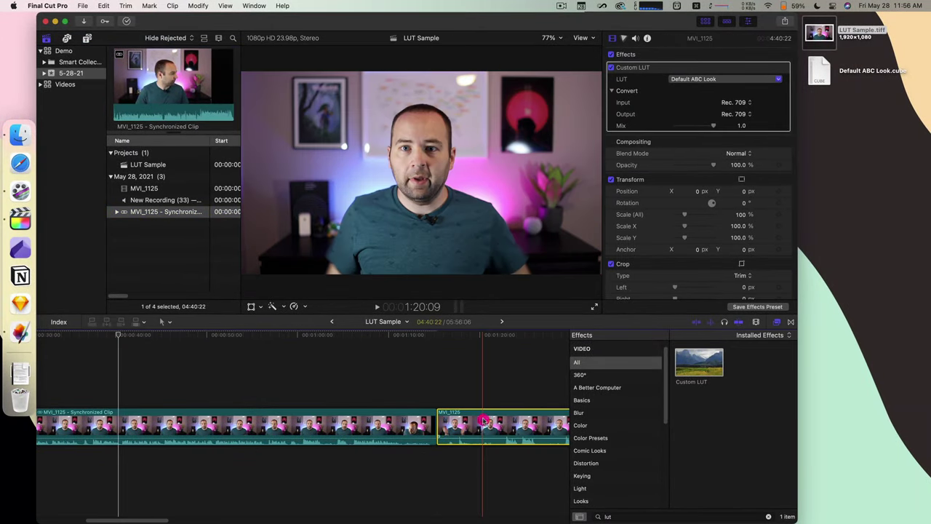
scroll(306, 393, "right", 10)
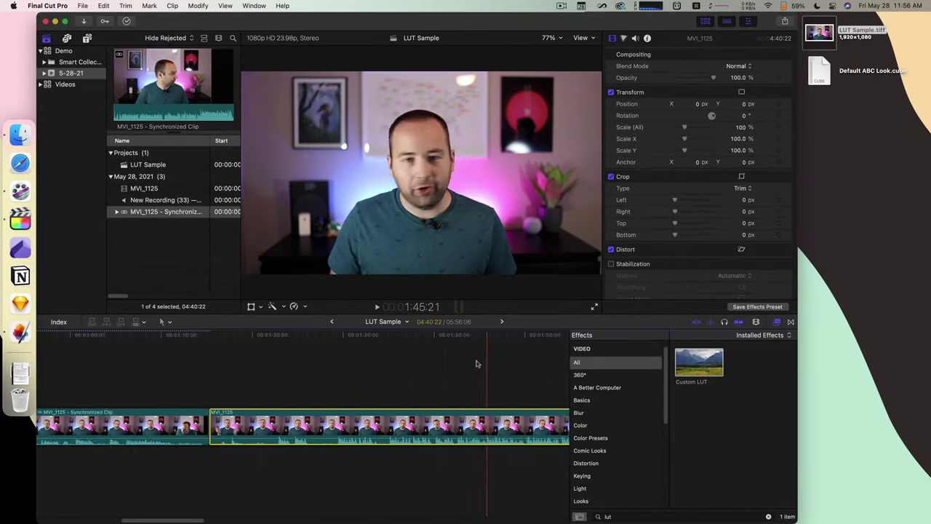
left_click(178, 367)
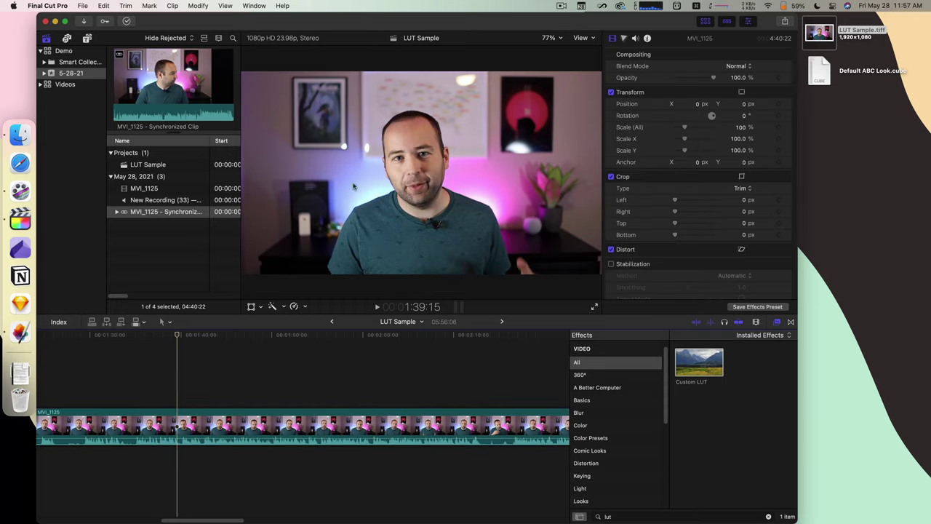
left_click_drag(698, 362, 285, 420)
left_click(711, 79)
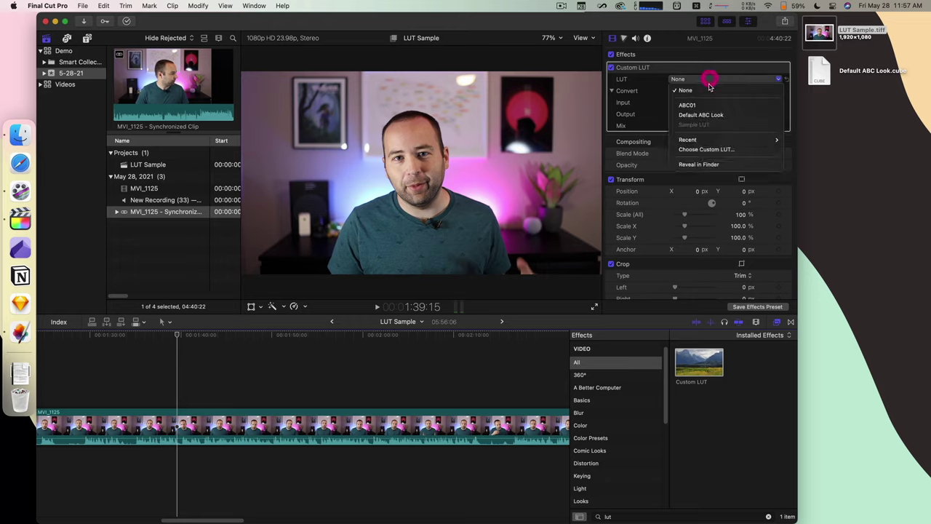
left_click(709, 114)
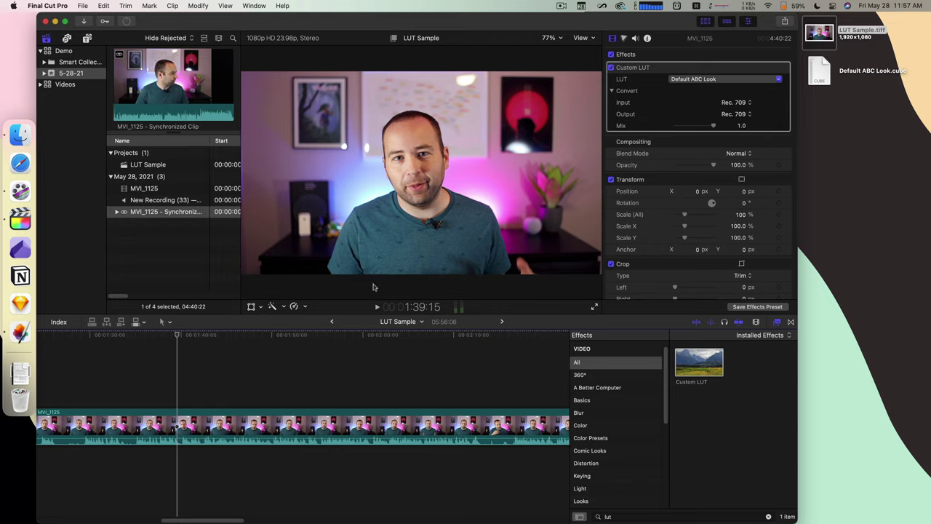
Show the Color inspector's colour wheels for MVI_1125, all still at neutral values
left_click(623, 38)
scroll(688, 229, "down", 3)
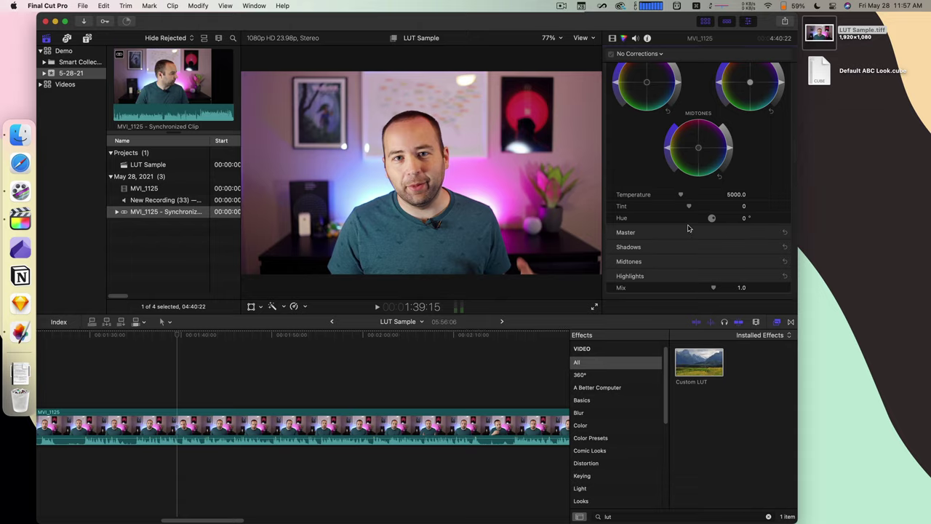
scroll(688, 229, "up", 3)
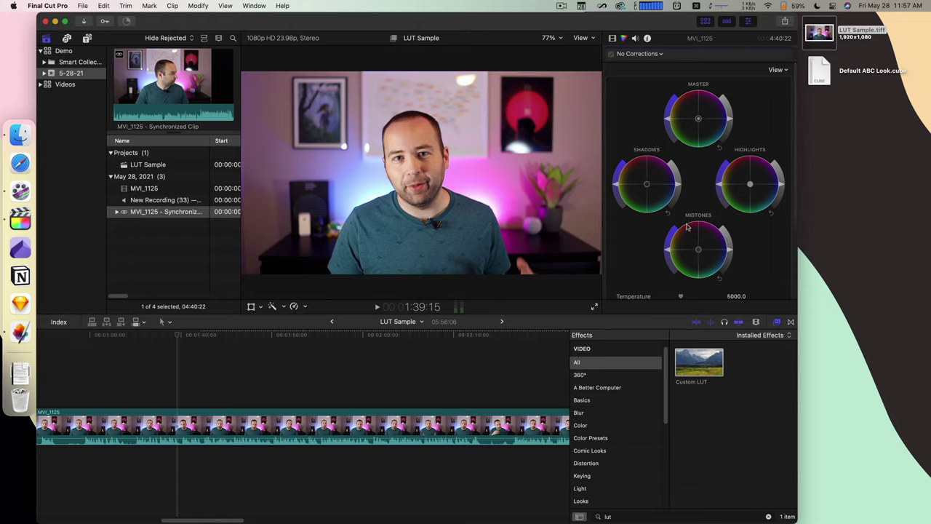